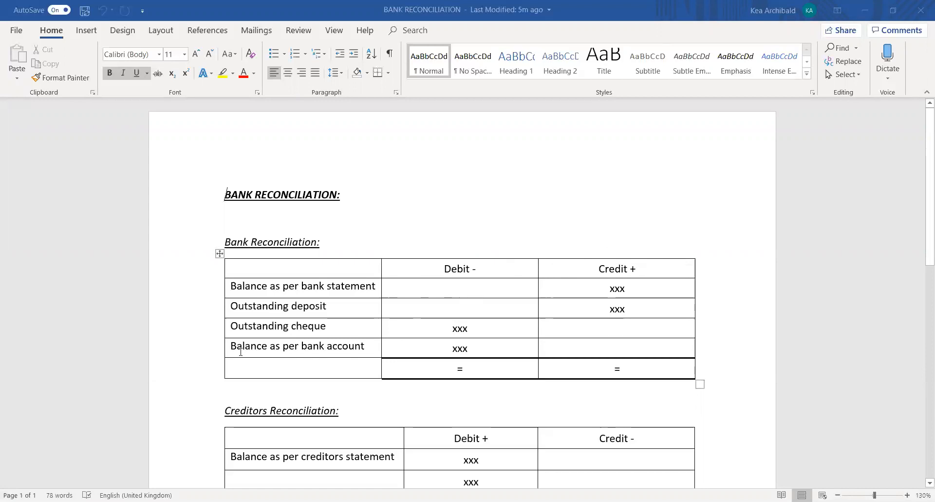
Highlight the 'Balance as per bank account' label and its debit entry in yellow
drag(230, 345, 578, 342)
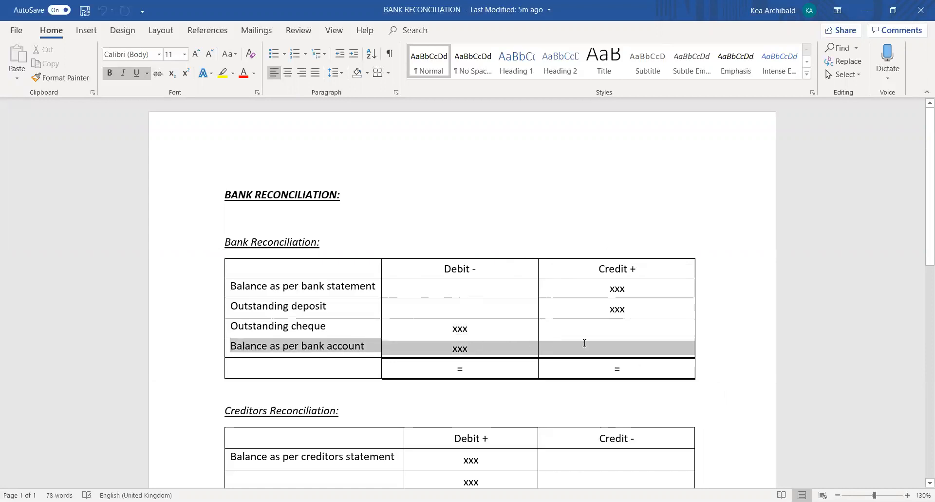
click(223, 73)
mouse_move(460, 318)
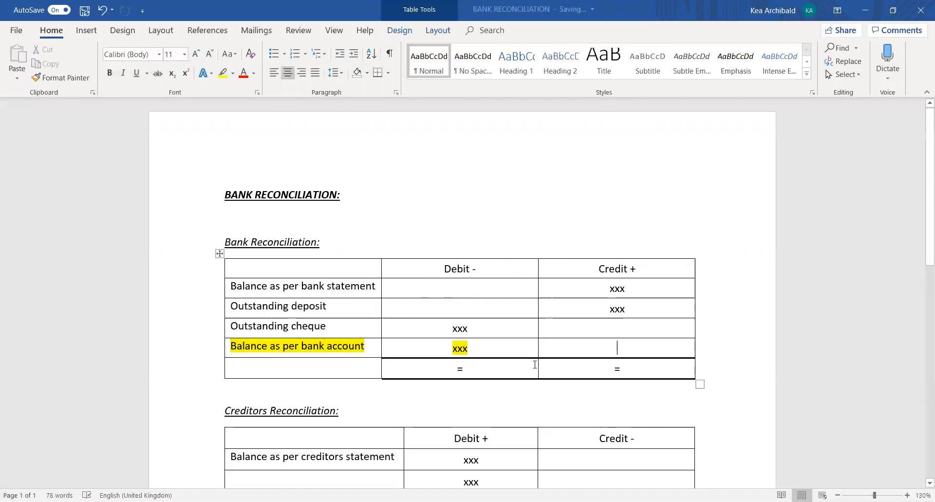
click(527, 206)
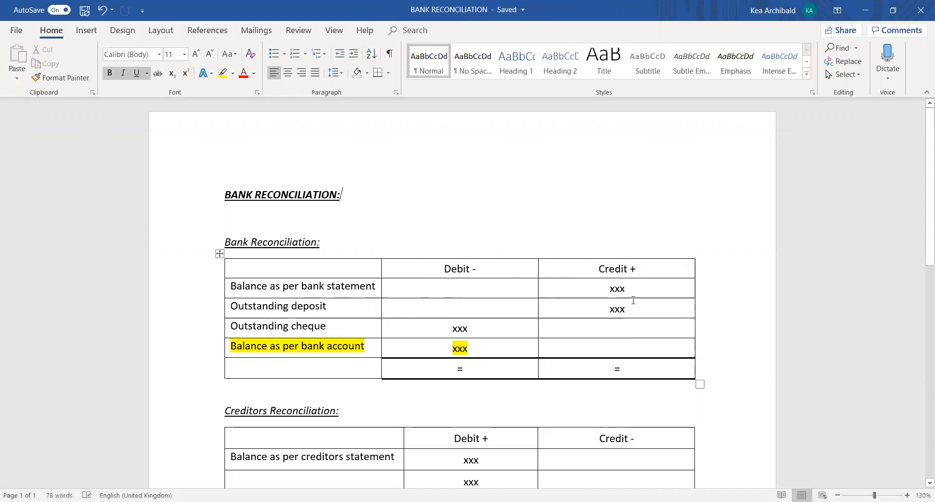
click(623, 289)
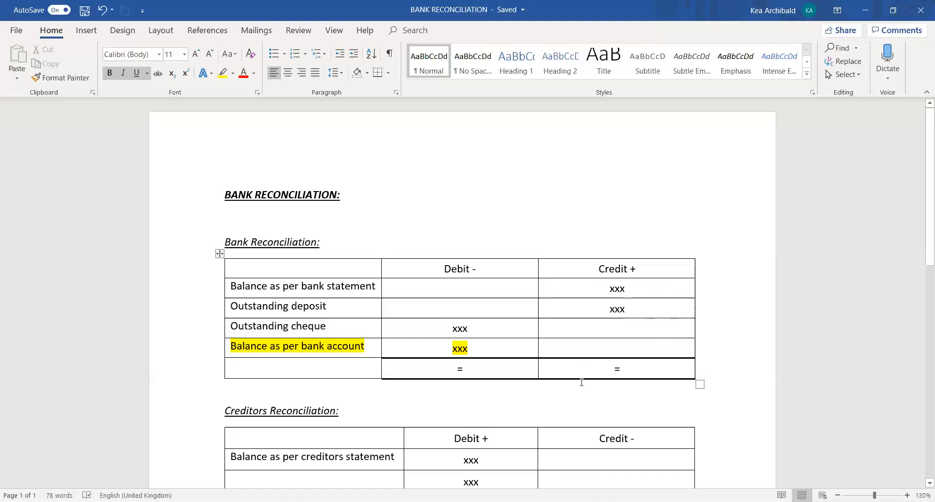
scroll(592, 419, down, 2)
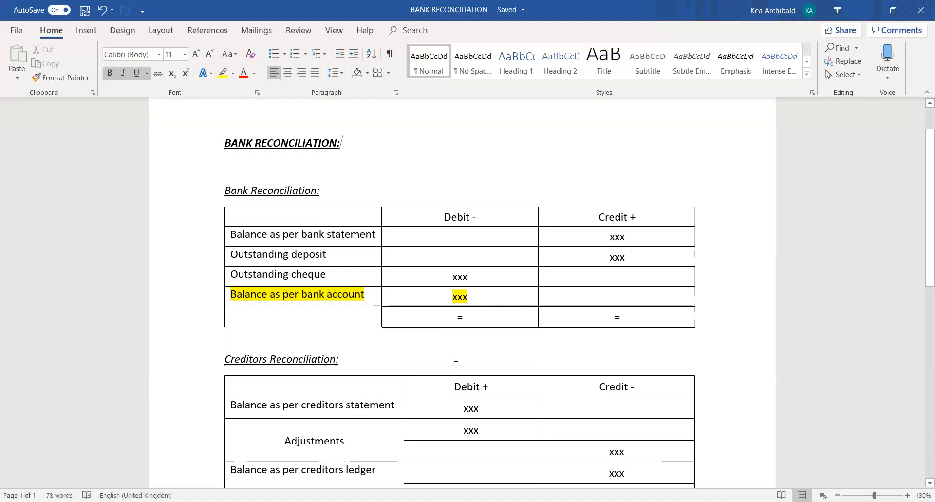
scroll(455, 357, down, 3)
scroll(439, 293, down, 2)
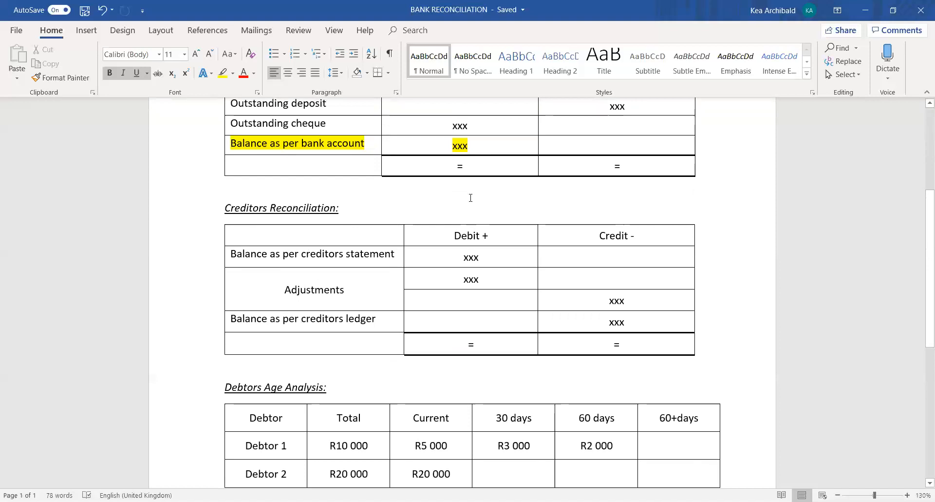
scroll(471, 197, up, 3)
scroll(470, 197, down, 2)
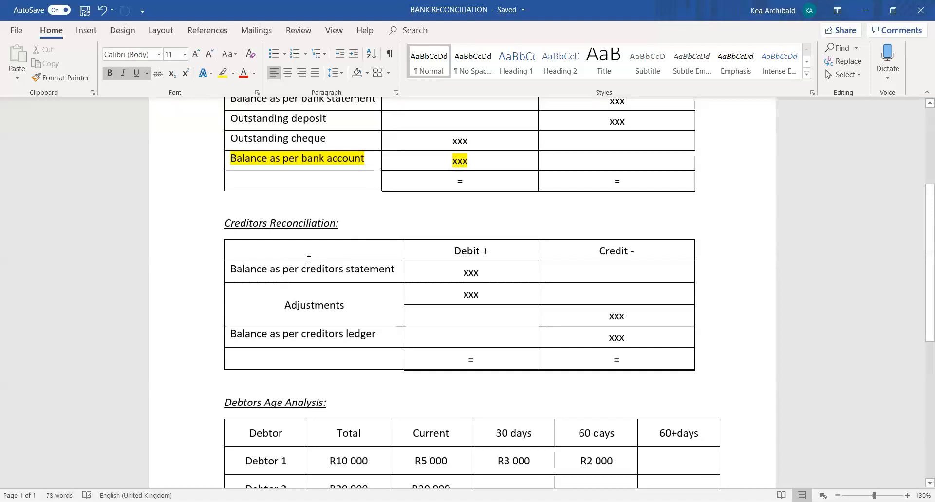
click(235, 273)
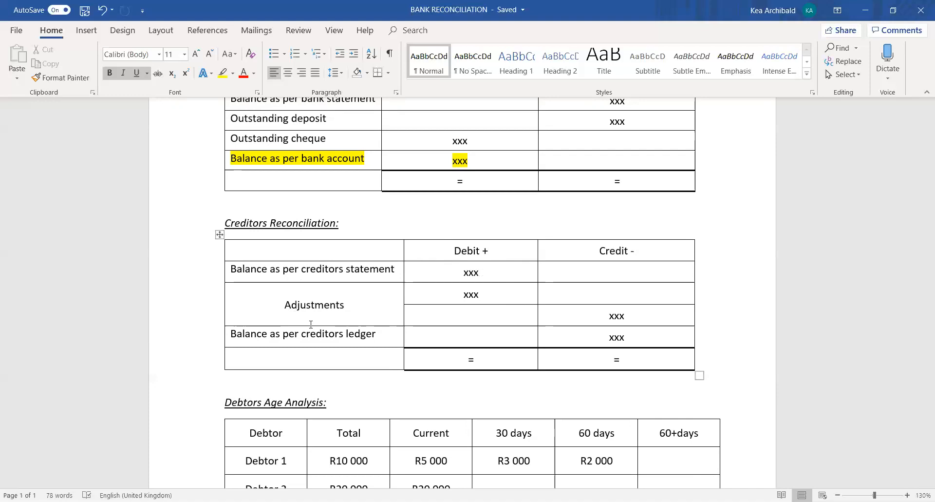
scroll(311, 324, up, 2)
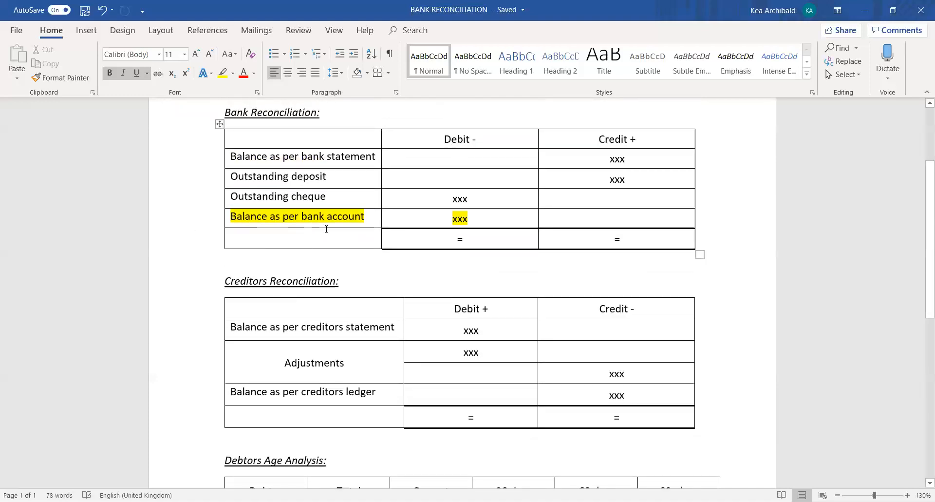
scroll(318, 295, down, 3)
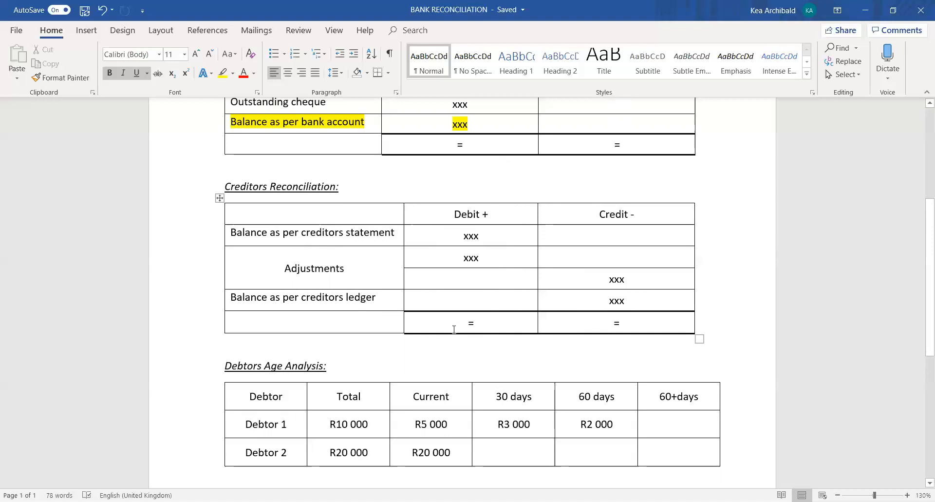
scroll(438, 356, down, 3)
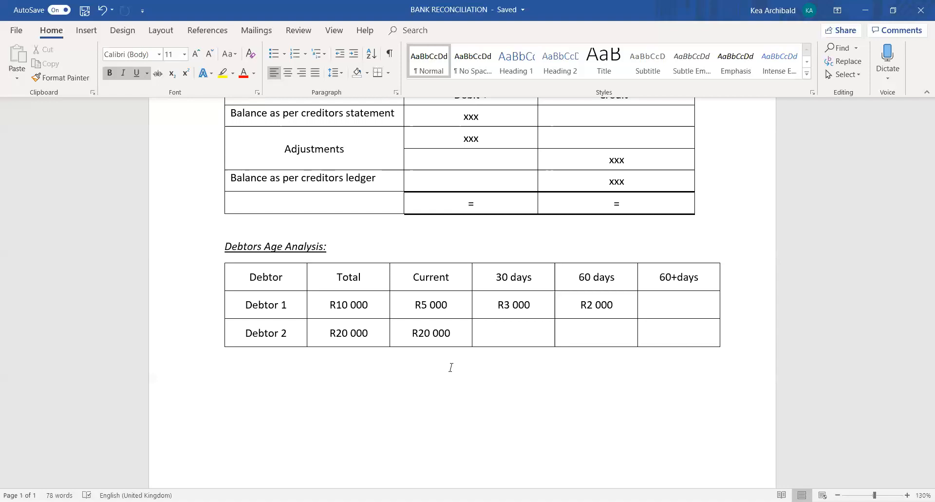
mouse_move(302, 333)
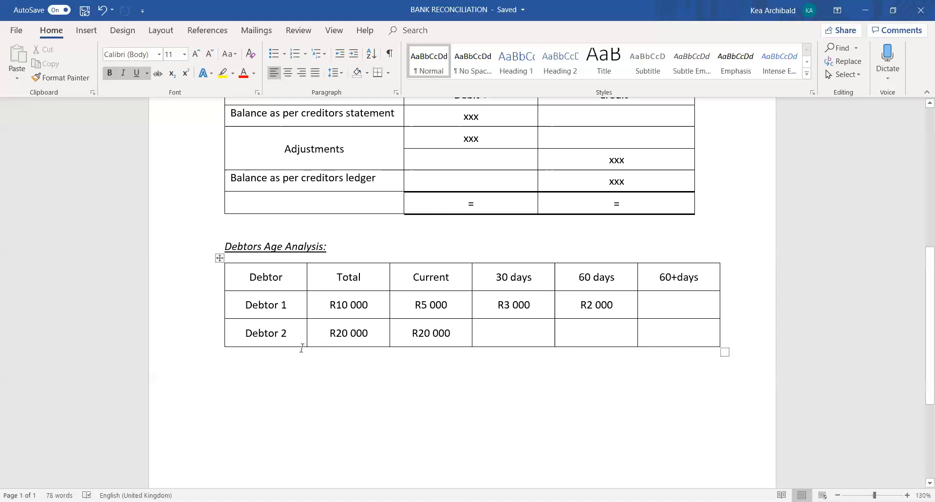
scroll(373, 393, up, 10)
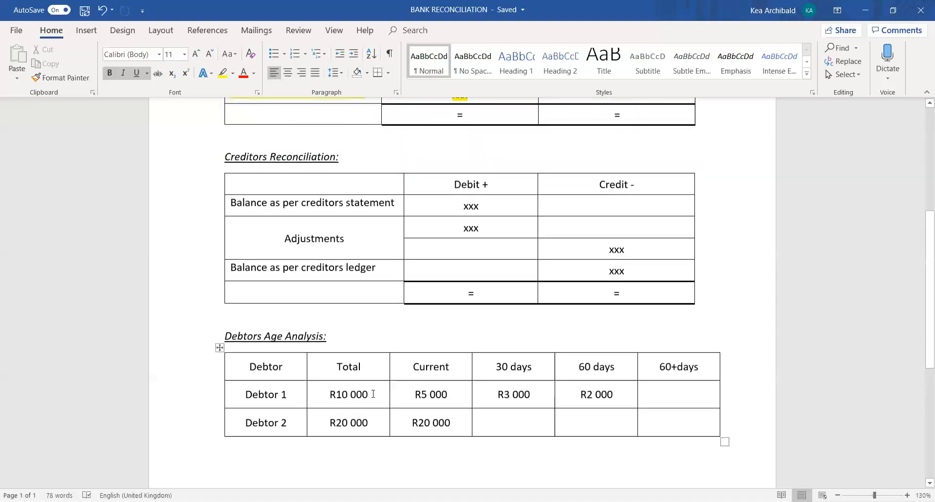
scroll(373, 393, down, 3)
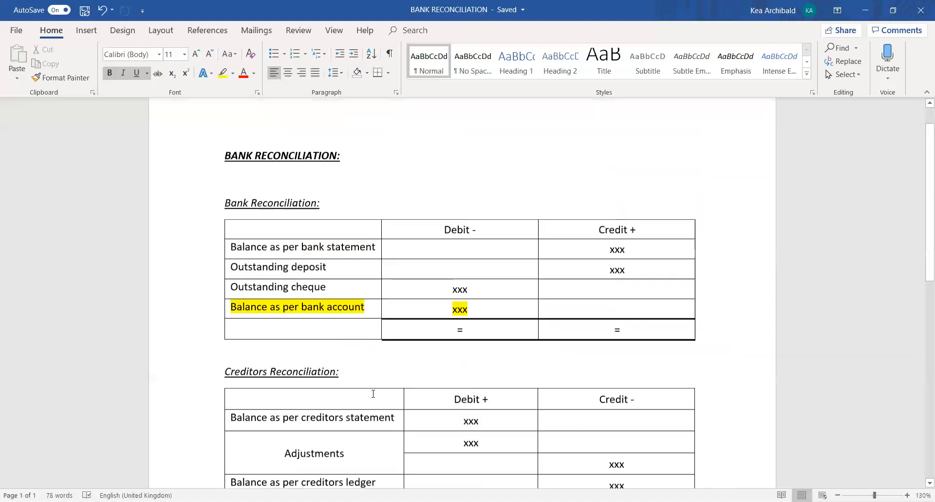